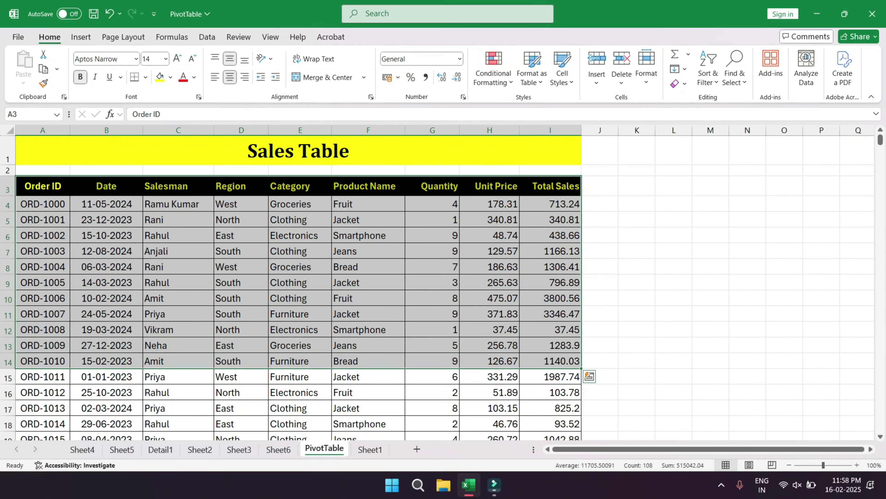
# Review the dates and salesmen in the sales table and the year, month and salesman report with monthly totals on Sheet6
pyautogui.moveTo(106, 204); pyautogui.dragTo(107, 345)
pyautogui.moveTo(106, 204); pyautogui.dragTo(179, 203)
pyautogui.click(106, 220)
pyautogui.moveTo(106, 220); pyautogui.dragTo(179, 220)
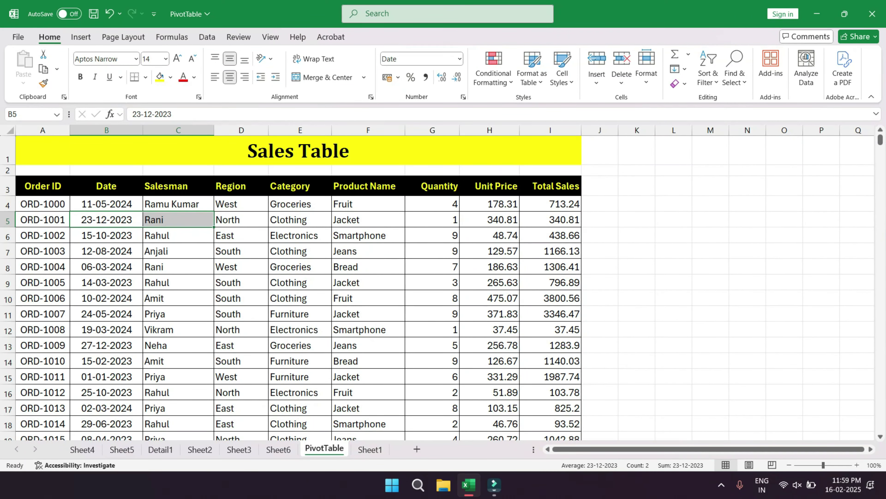
pyautogui.click(279, 449)
pyautogui.click(156, 257)
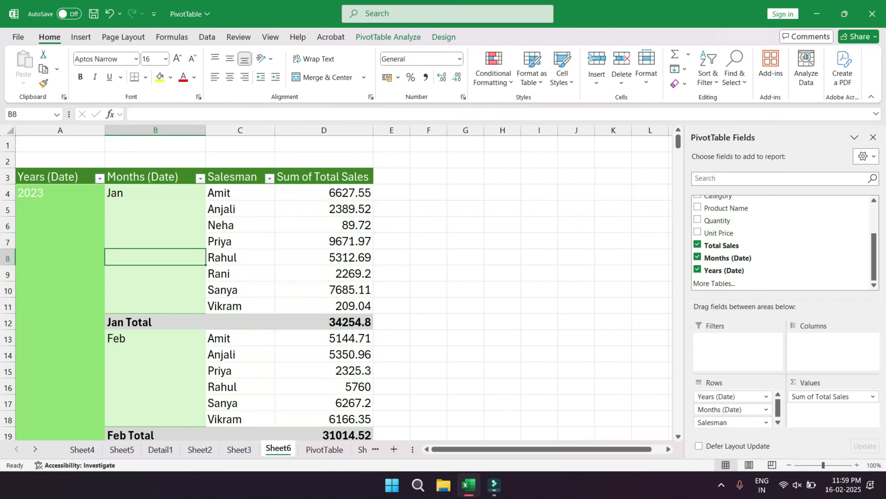
pyautogui.moveTo(59, 176); pyautogui.dragTo(59, 225)
pyautogui.moveTo(155, 177); pyautogui.dragTo(156, 225)
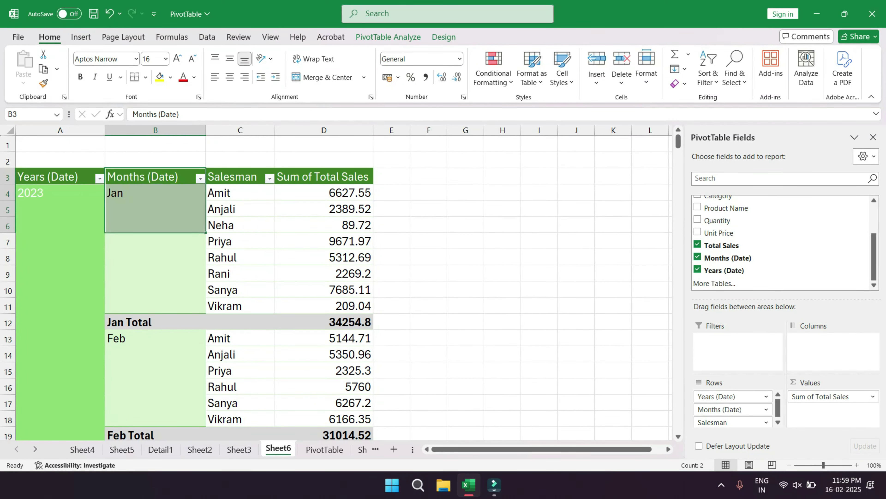
pyautogui.moveTo(234, 177); pyautogui.dragTo(237, 225)
pyautogui.moveTo(323, 177); pyautogui.dragTo(322, 290)
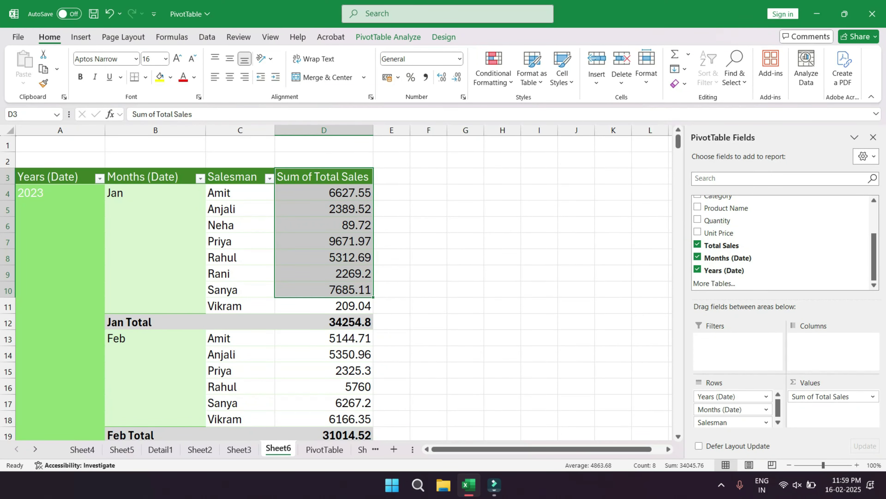
pyautogui.click(107, 322)
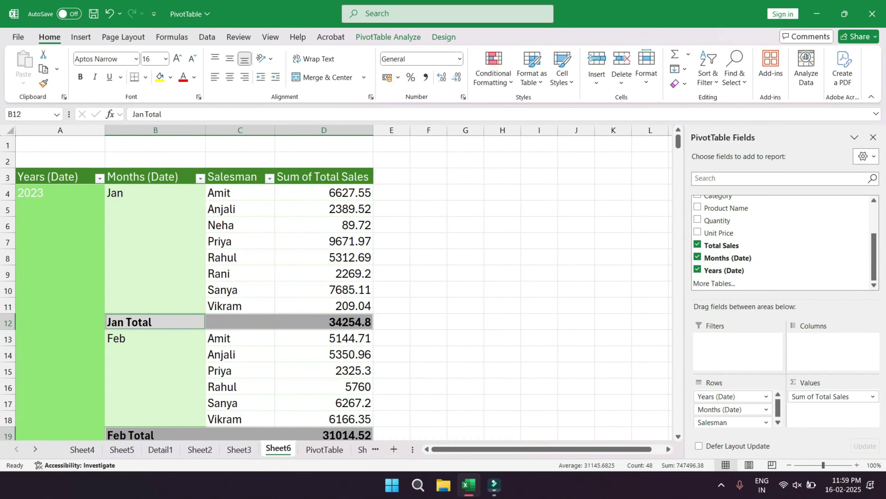
# Create a PivotTable from the sales table range A3:I503 on a new worksheet and place the Date field in its rows
pyautogui.click(325, 449)
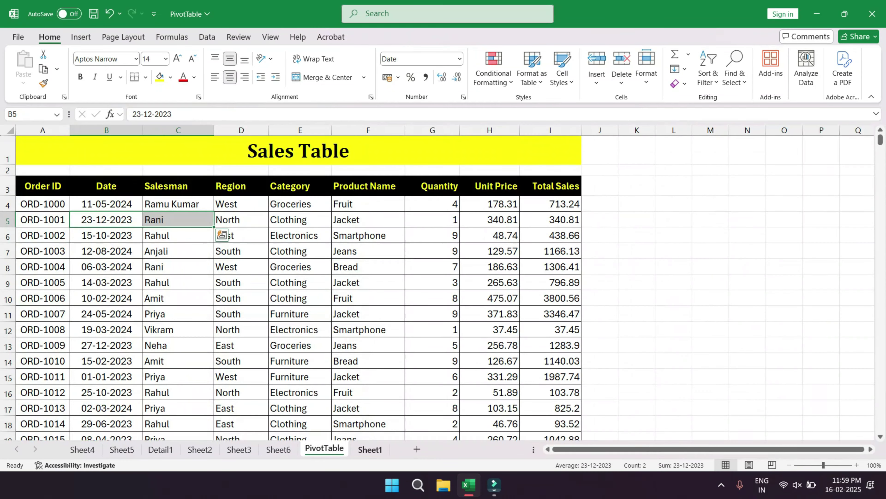
pyautogui.click(178, 266)
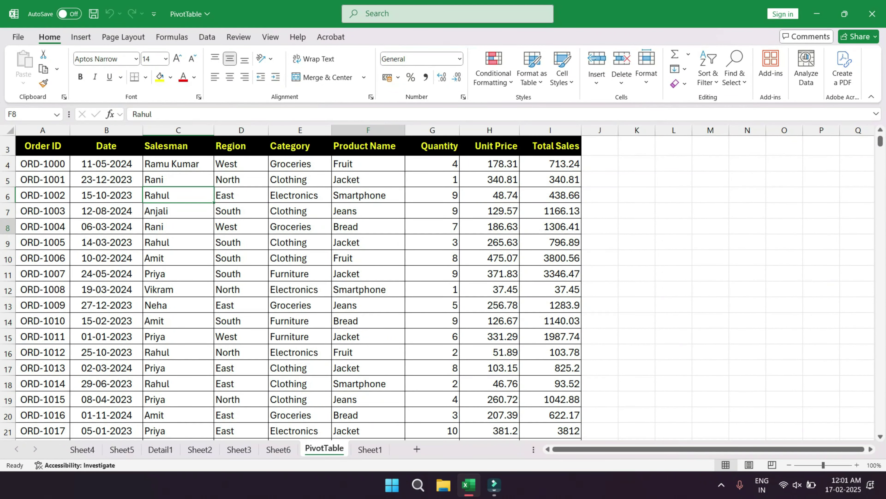
pyautogui.click(368, 226)
pyautogui.click(368, 211)
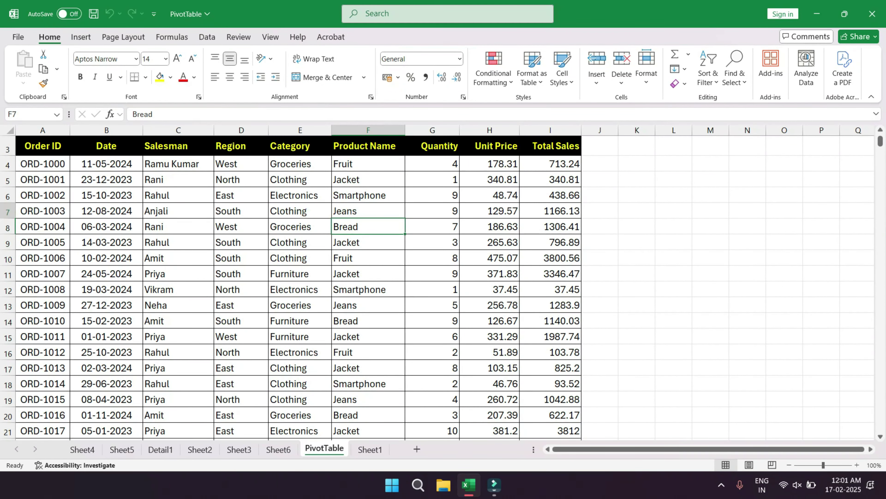
pyautogui.click(81, 37)
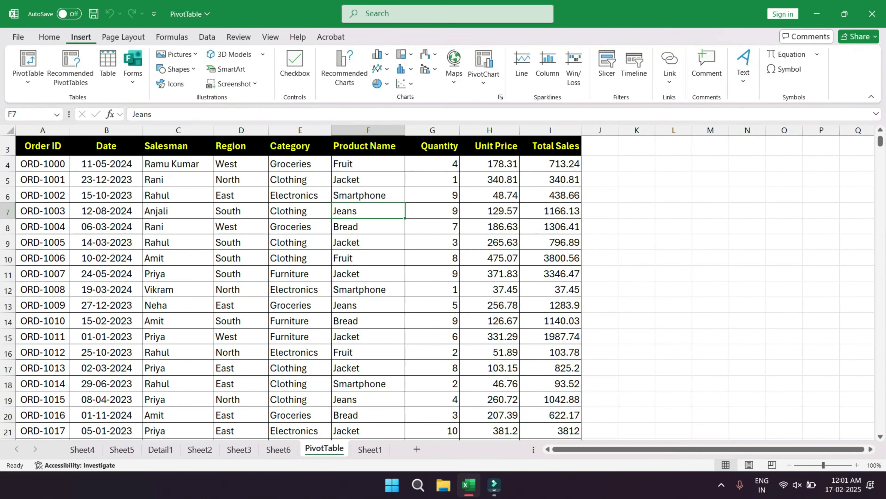
pyautogui.click(28, 61)
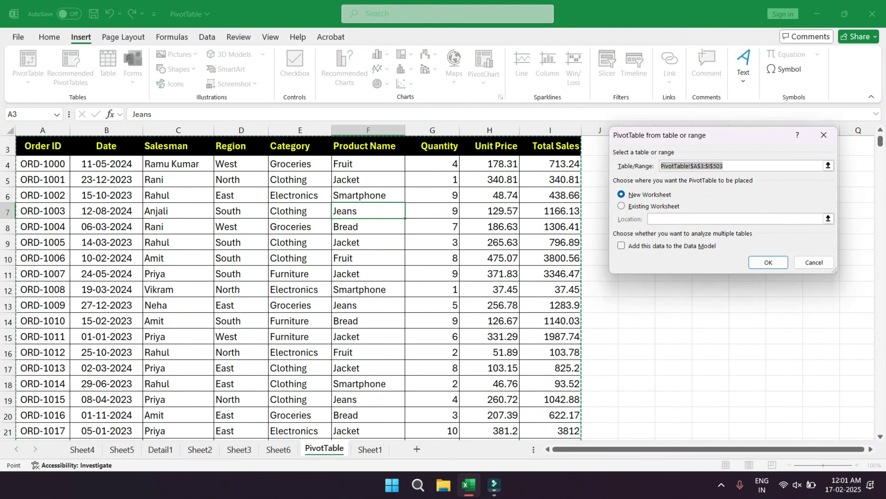
pyautogui.click(642, 194)
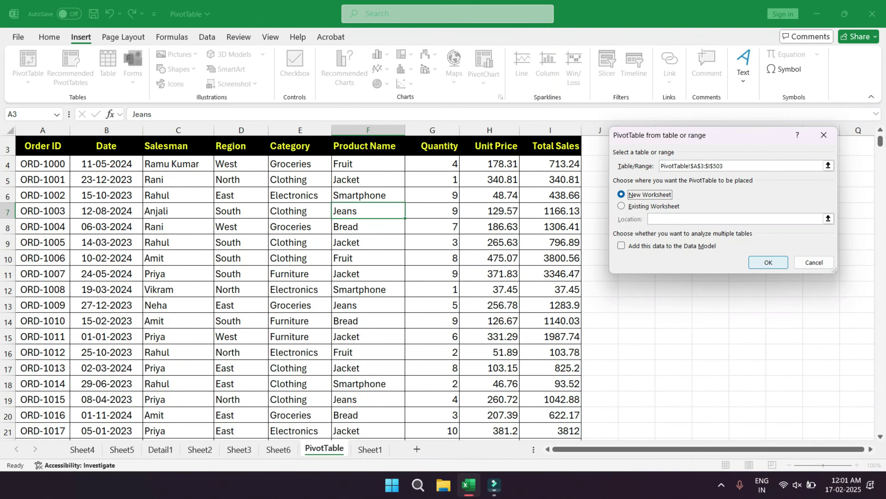
pyautogui.click(769, 262)
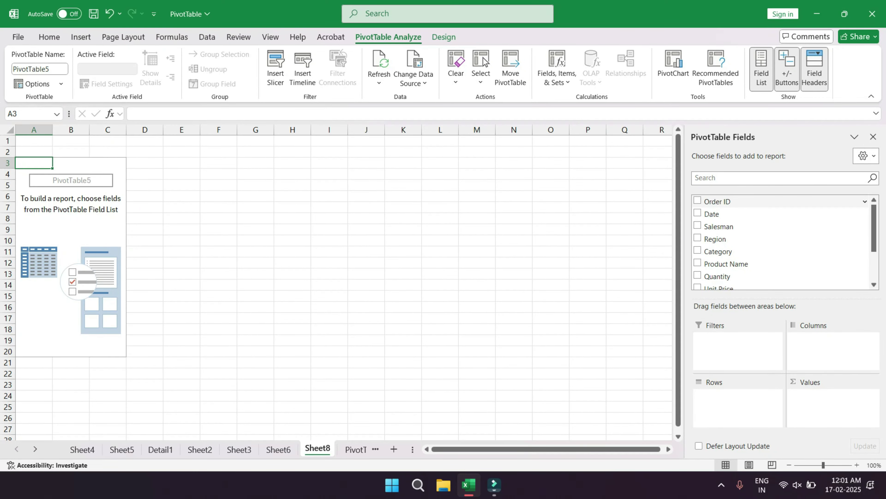
pyautogui.moveTo(712, 214); pyautogui.dragTo(733, 398)
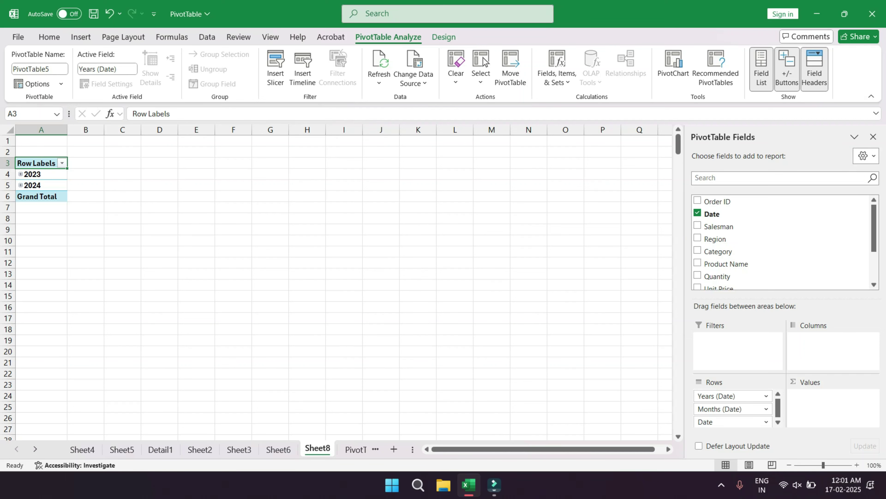
# Set the font size of the entire PivotTable worksheet to 16
pyautogui.moveTo(197, 230); pyautogui.dragTo(41, 141)
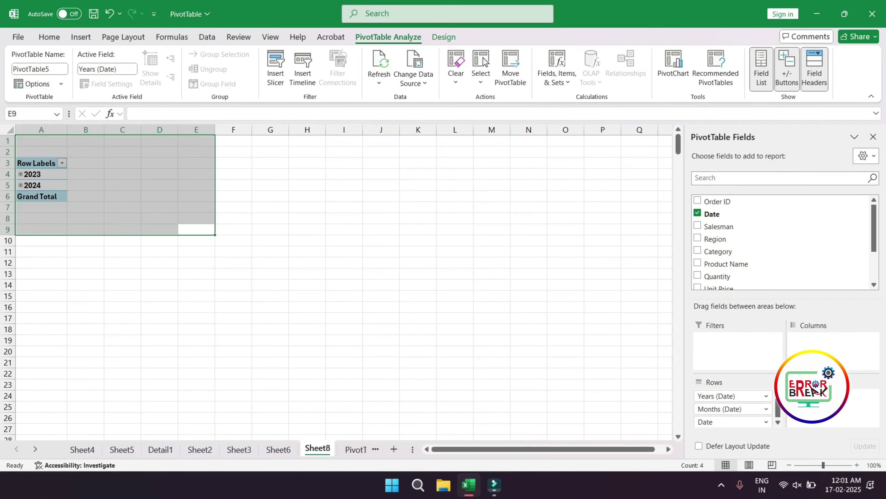
pyautogui.hotkey('ctrl', 'a')
pyautogui.click(152, 59)
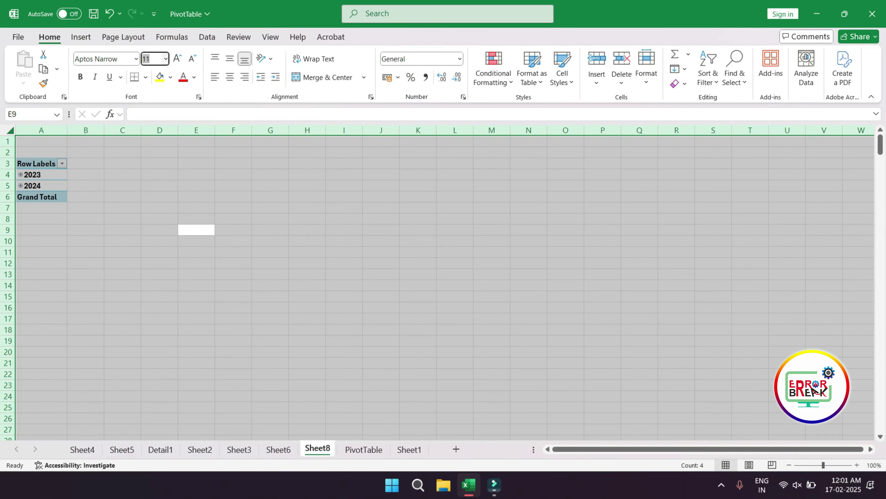
pyautogui.write('16')
pyautogui.press('Return')
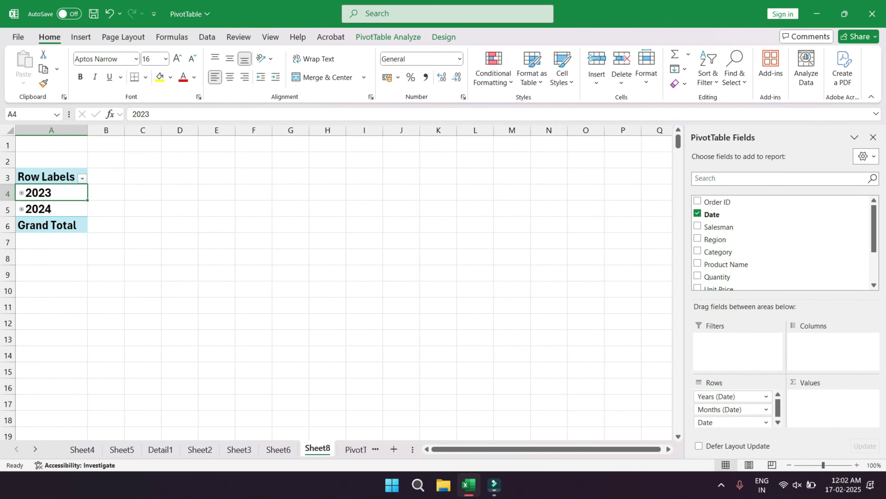
# Group the PivotTable's date rows by months, quarters and years
pyautogui.rightClick(41, 188)
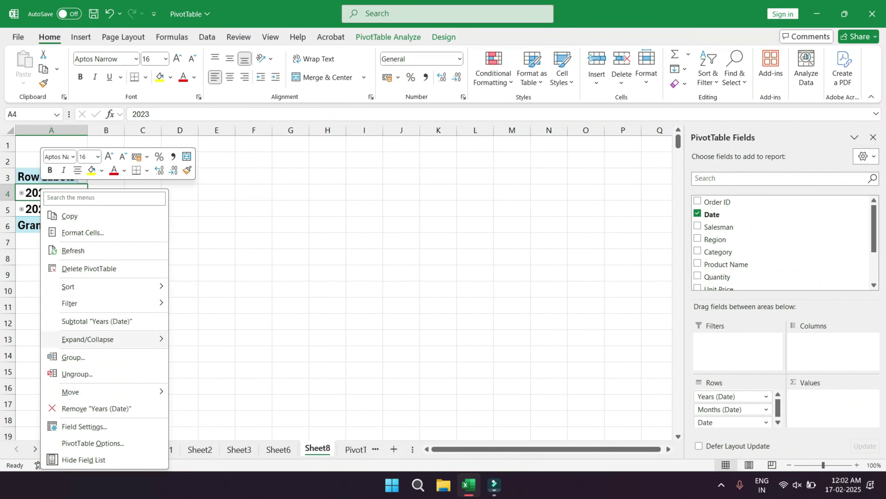
pyautogui.click(73, 357)
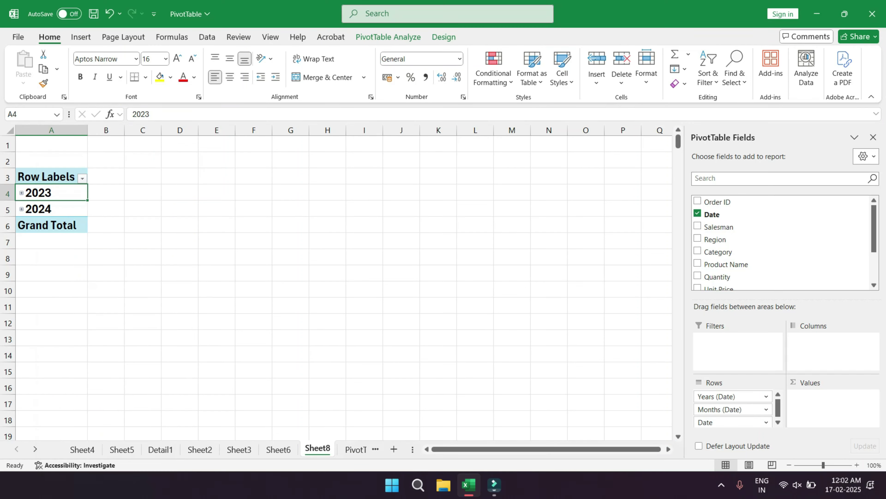
pyautogui.moveTo(37, 271); pyautogui.dragTo(299, 167)
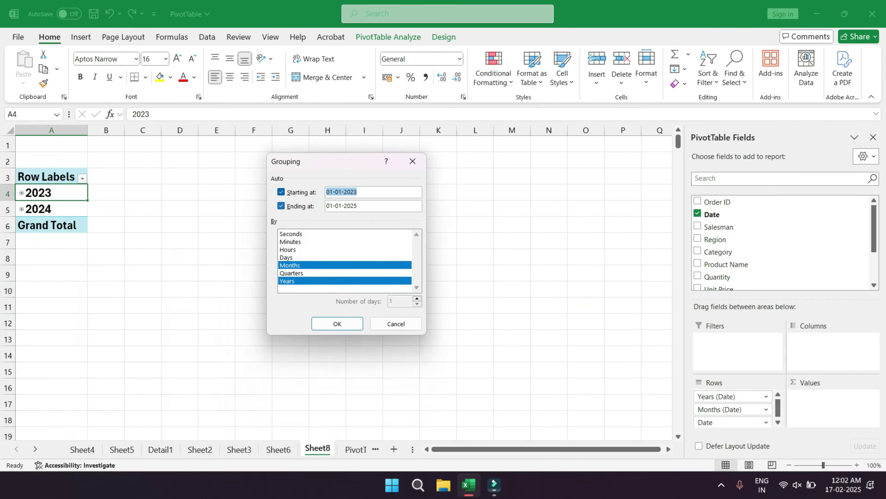
pyautogui.click(291, 273)
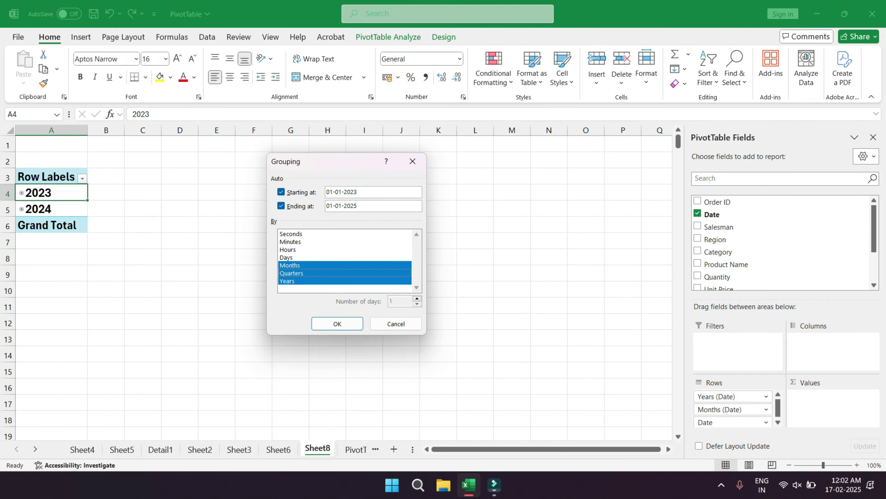
pyautogui.click(291, 273)
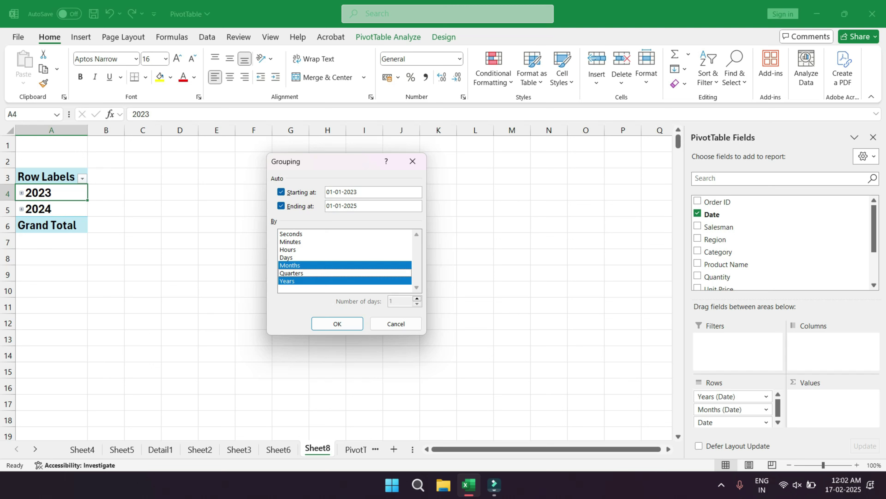
pyautogui.click(292, 273)
pyautogui.click(337, 324)
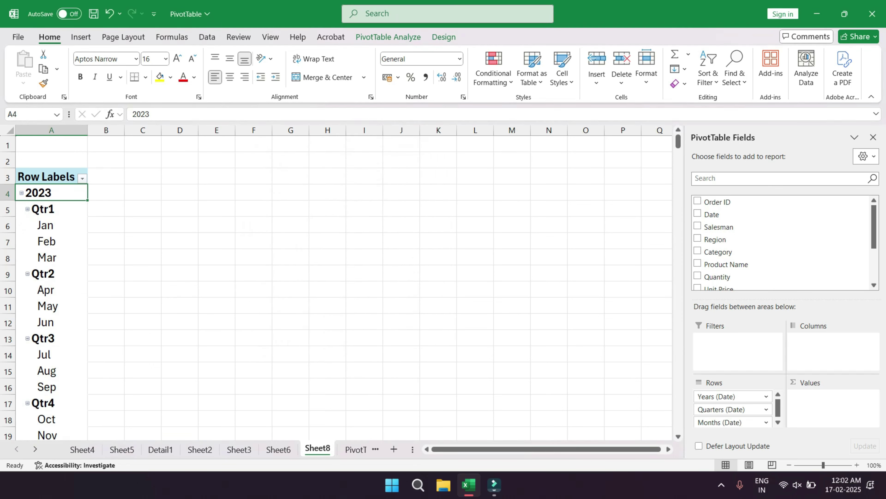
# Collapse the Qtr1, Qtr2, Qtr3 and Qtr4 groups in the PivotTable rows
pyautogui.click(27, 209)
pyautogui.click(28, 225)
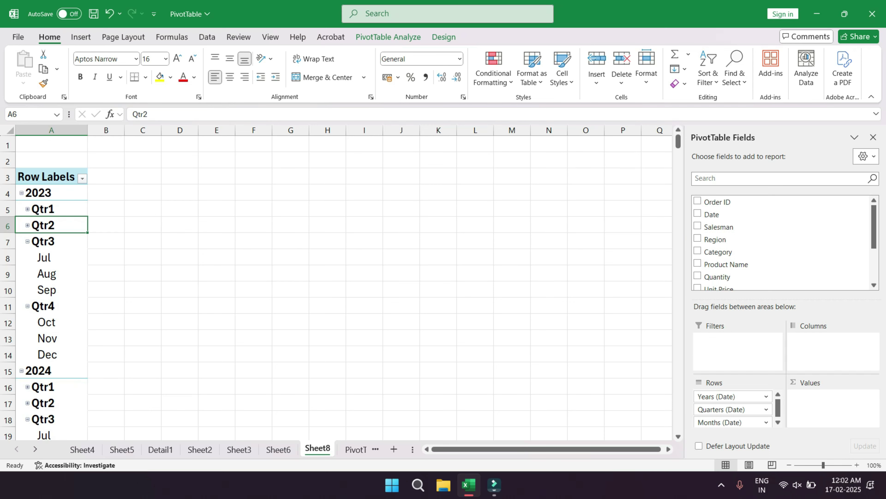
pyautogui.click(27, 242)
pyautogui.click(27, 257)
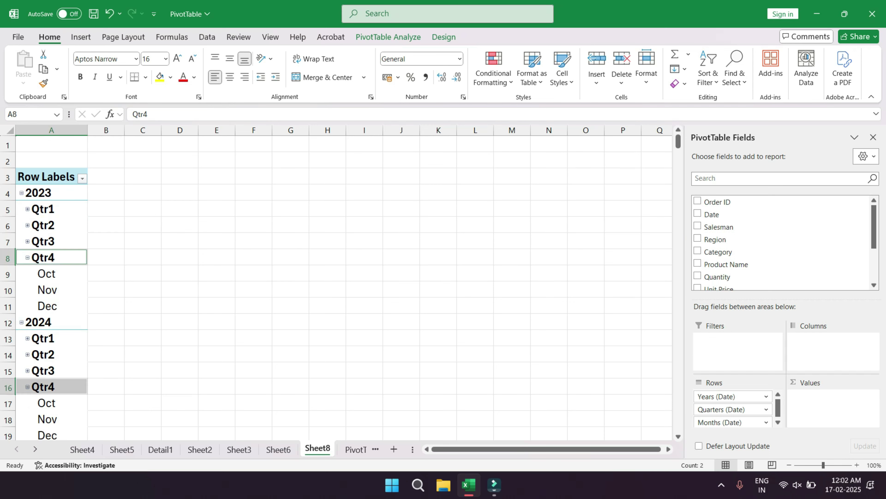
pyautogui.click(27, 257)
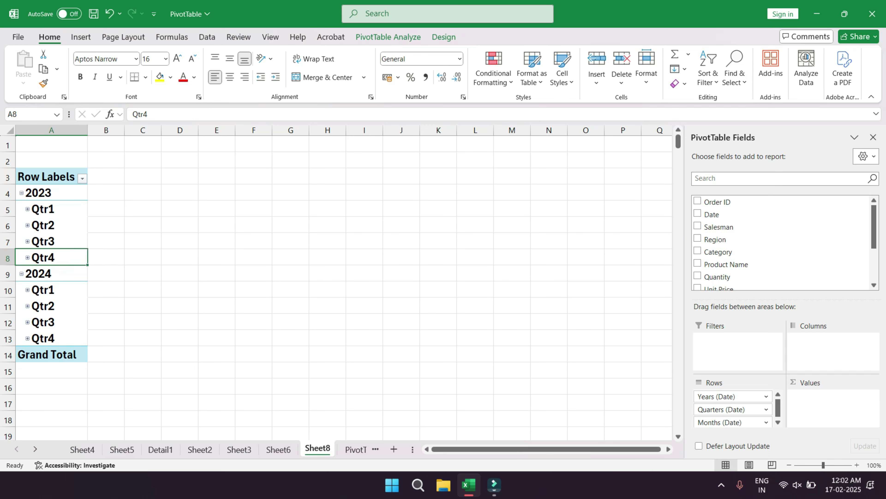
# Regroup the date rows by months and years, leaving out quarters
pyautogui.rightClick(41, 209)
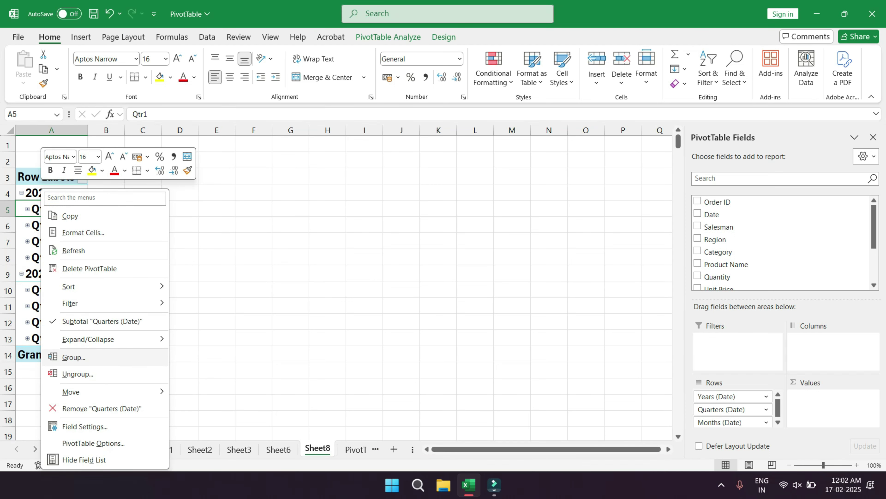
pyautogui.click(74, 357)
pyautogui.click(47, 377)
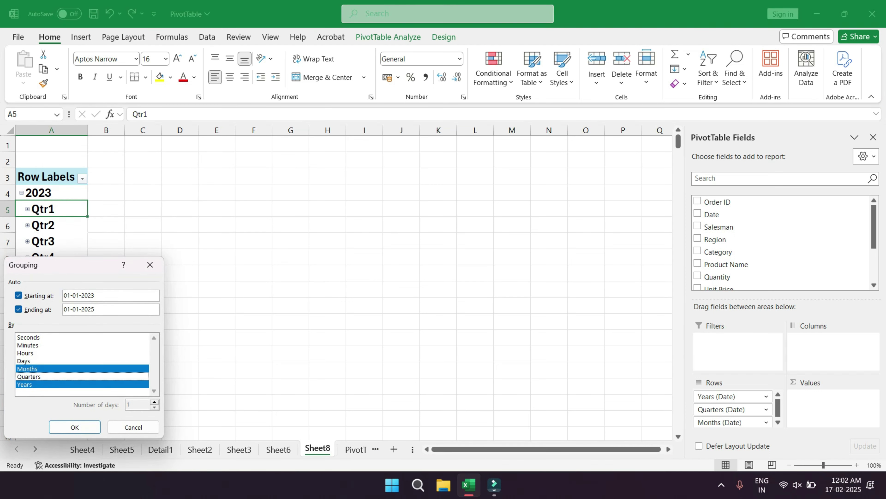
pyautogui.moveTo(49, 269); pyautogui.dragTo(276, 159)
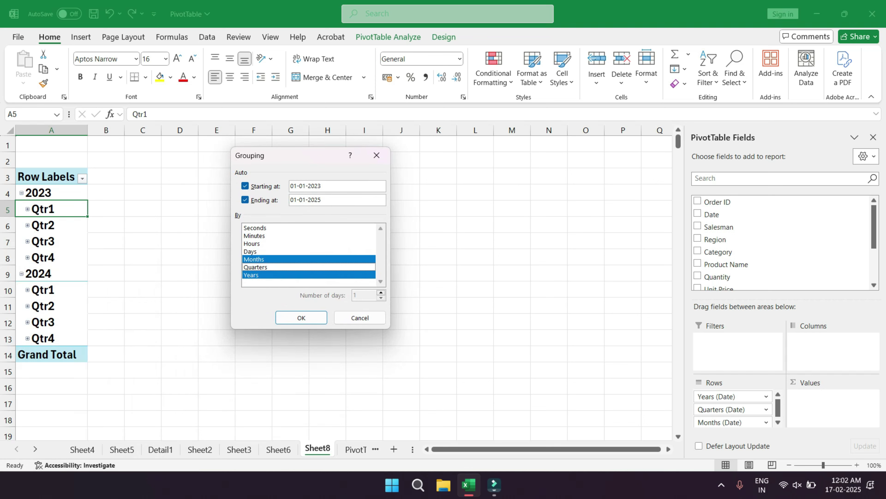
pyautogui.click(301, 317)
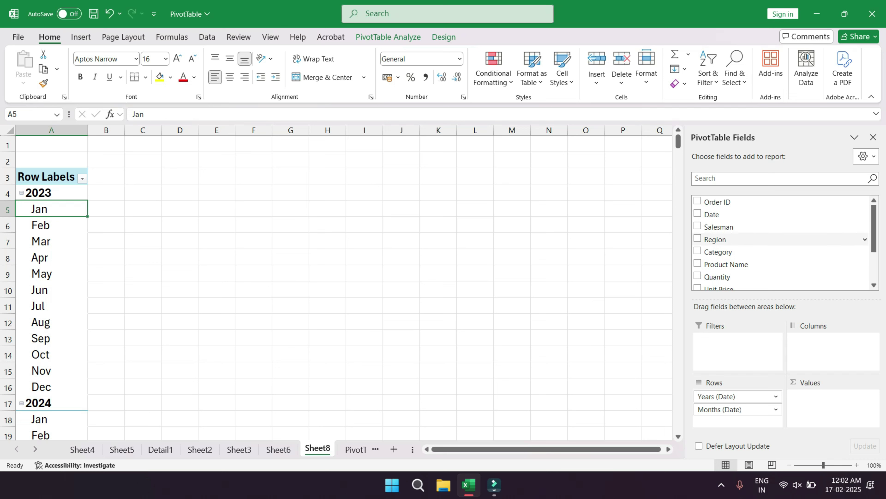
# Add the Salesman field to the rows below the months and summarize Total Sales as the values
pyautogui.moveTo(719, 227); pyautogui.dragTo(736, 421)
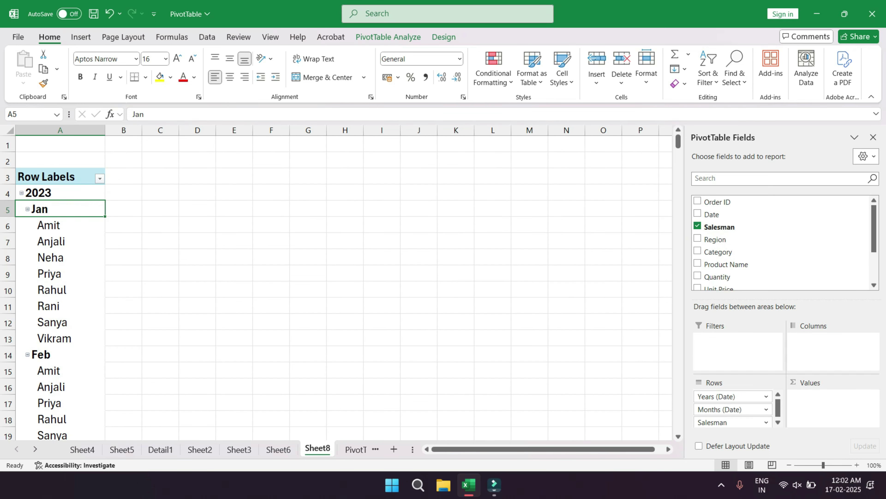
pyautogui.scroll(-3, 733, 245)
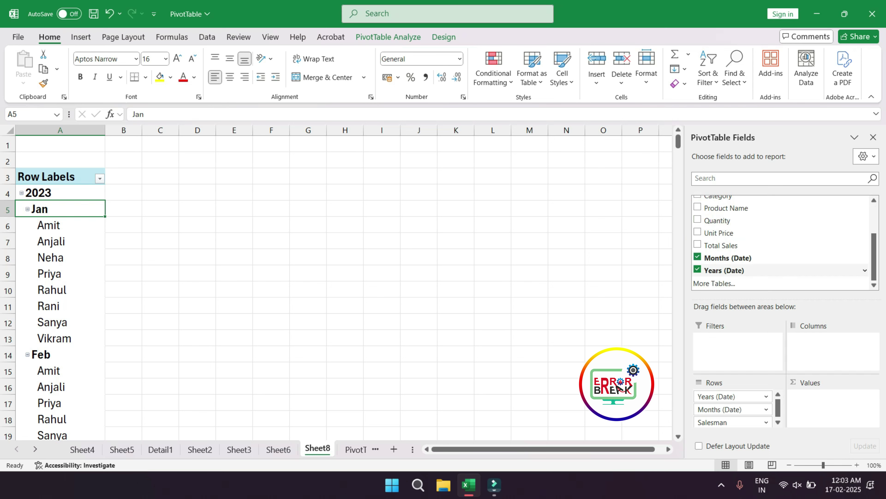
pyautogui.moveTo(721, 245); pyautogui.dragTo(831, 407)
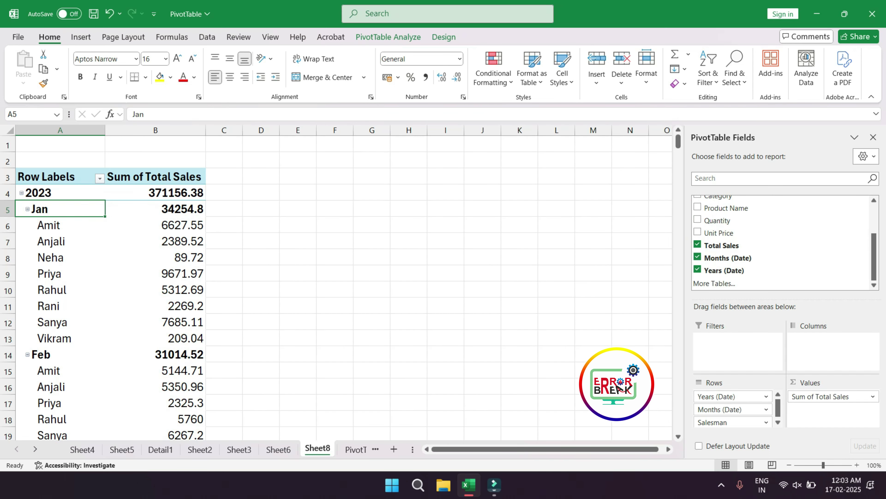
# Show the PivotTable report in tabular form
pyautogui.click(164, 225)
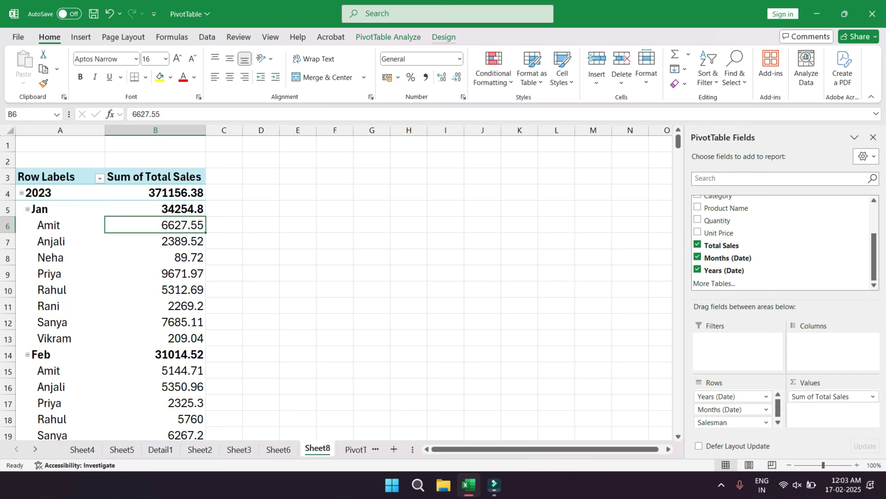
pyautogui.click(444, 37)
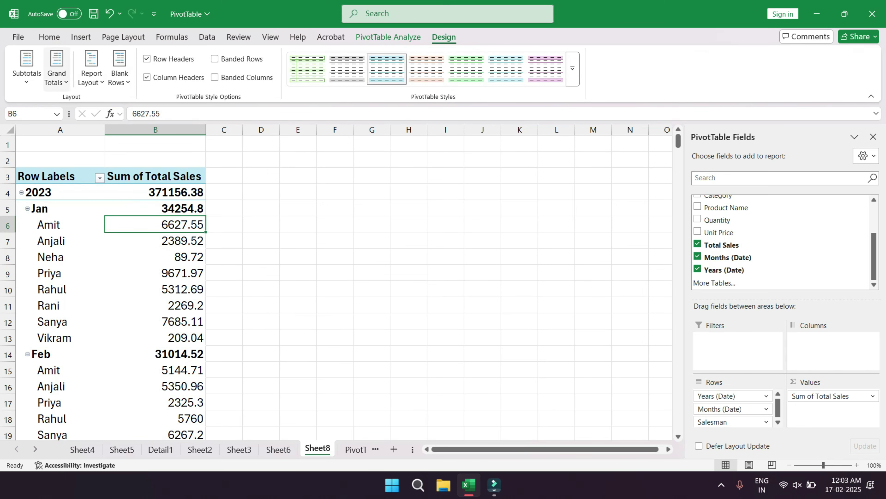
pyautogui.click(56, 68)
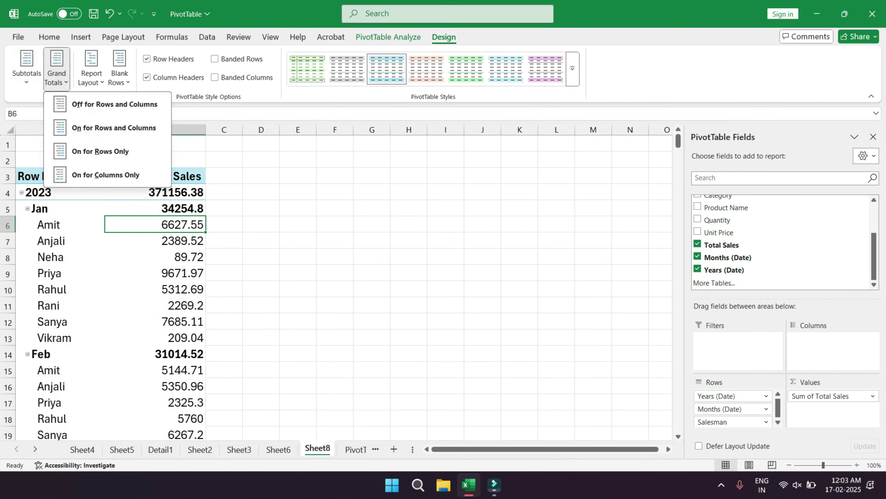
pyautogui.click(91, 68)
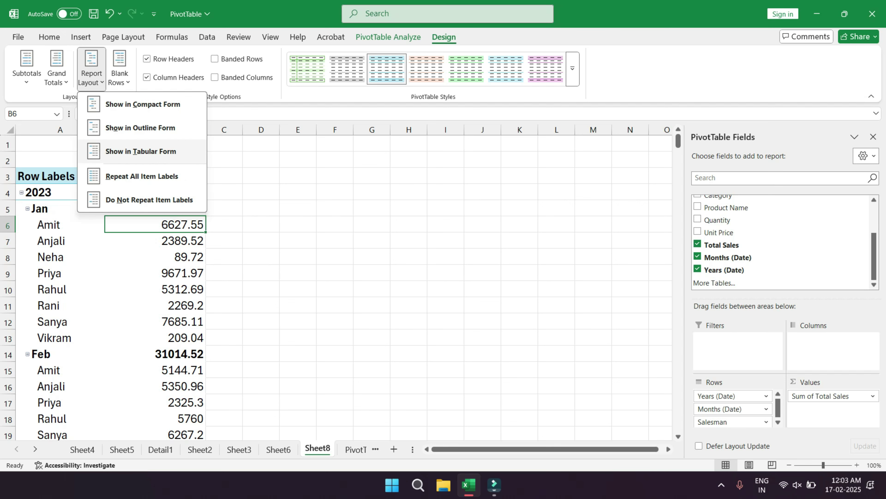
pyautogui.click(140, 150)
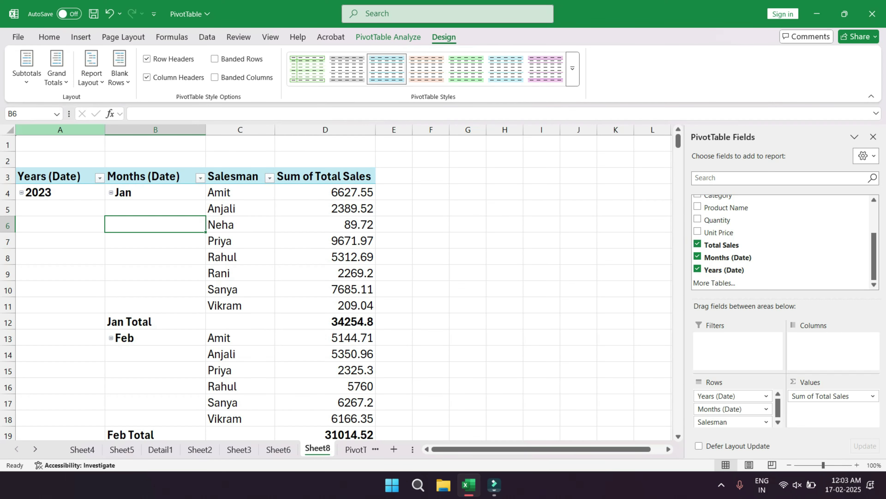
# Examine the tabular layout's year, month, salesman and sales columns, including the January block and its monthly total row
pyautogui.moveTo(60, 129); pyautogui.dragTo(326, 130)
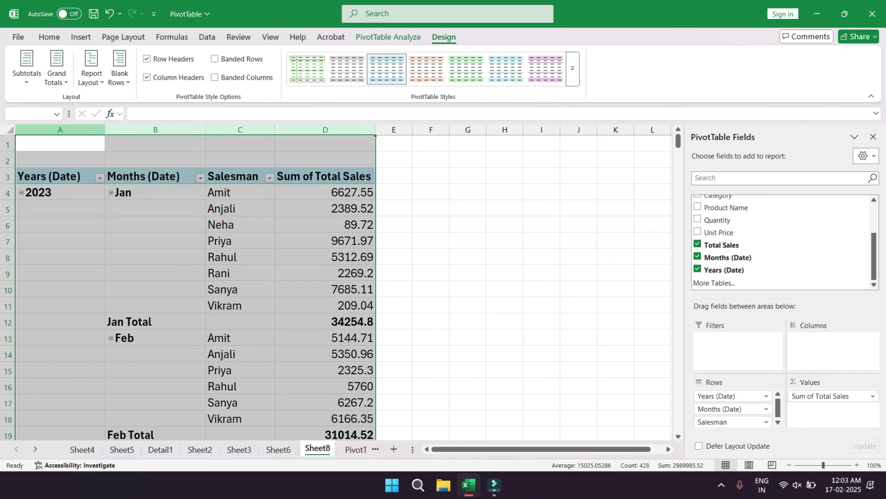
pyautogui.click(326, 208)
pyautogui.click(119, 192)
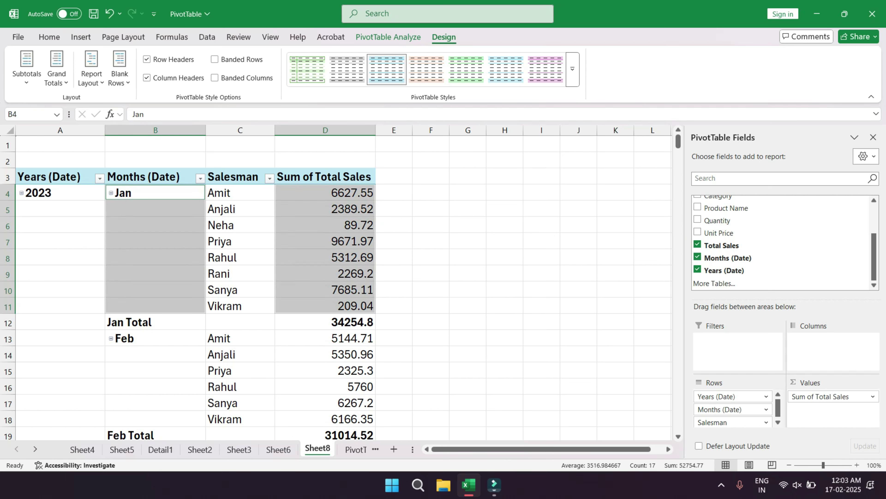
pyautogui.click(153, 240)
pyautogui.click(39, 192)
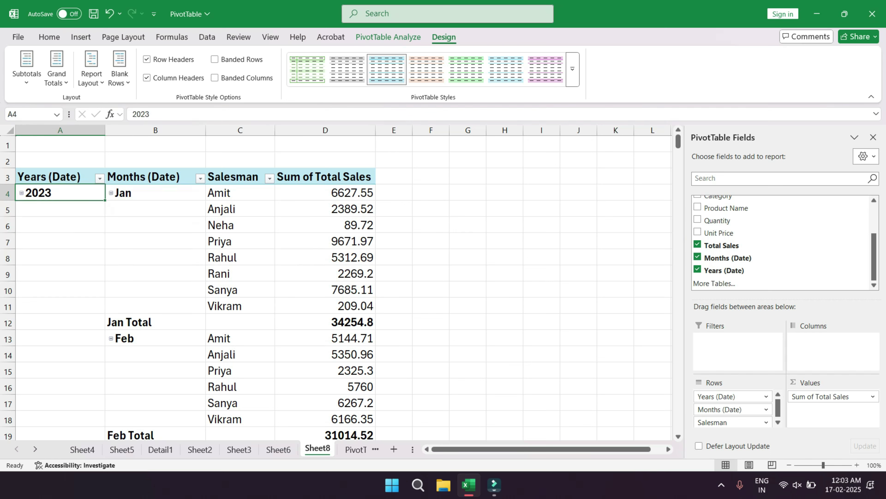
pyautogui.click(155, 193)
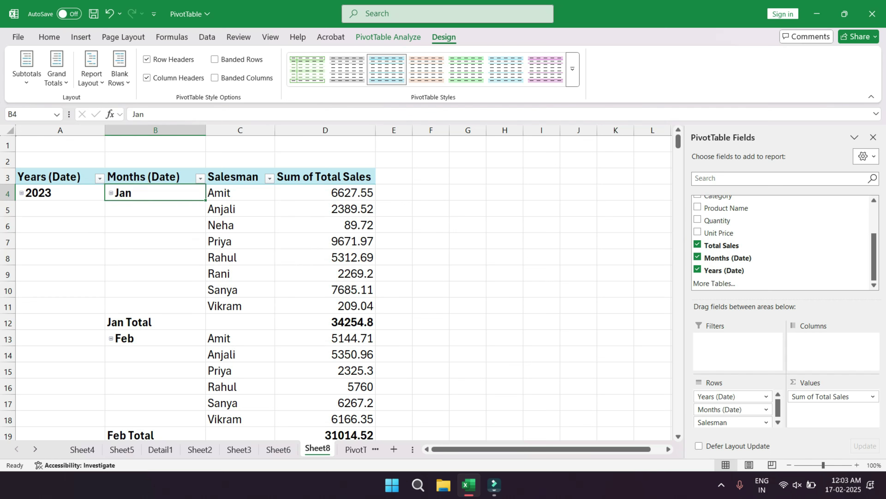
pyautogui.moveTo(156, 193); pyautogui.dragTo(325, 306)
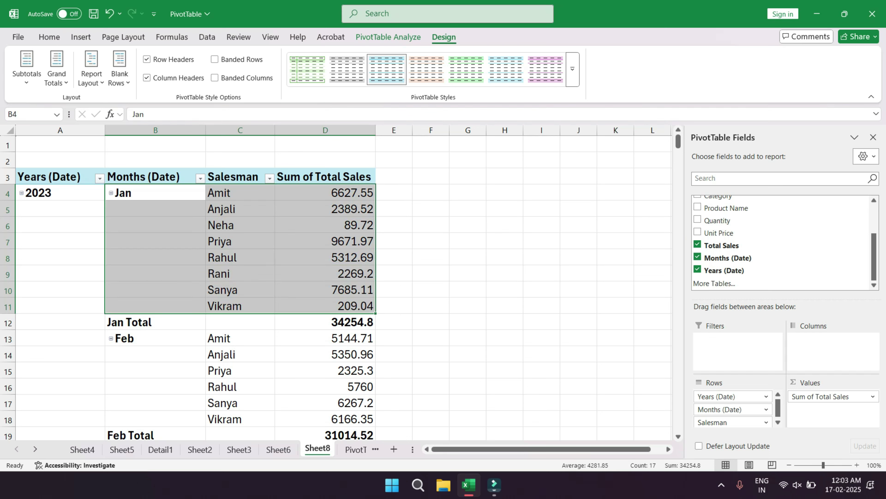
pyautogui.click(107, 322)
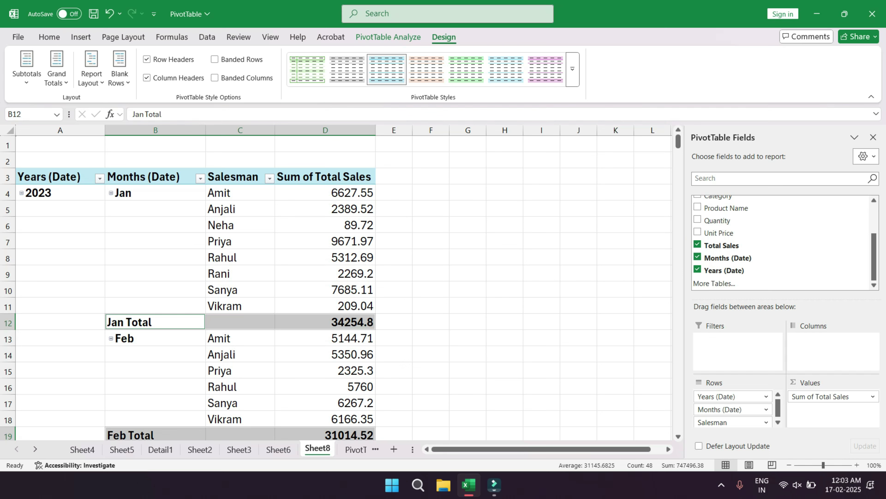
pyautogui.click(140, 323)
pyautogui.click(143, 306)
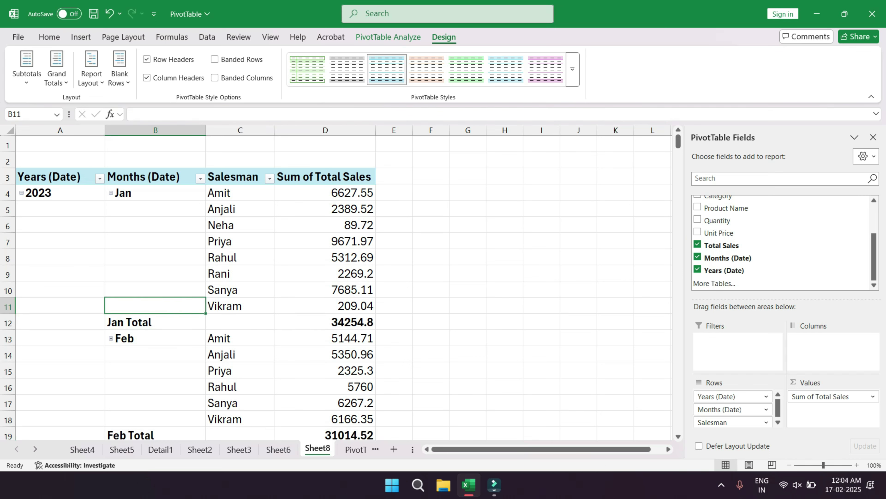
# Hide the PivotTable subtotals and restore them with all subtotals shown at the bottom of each group
pyautogui.click(26, 70)
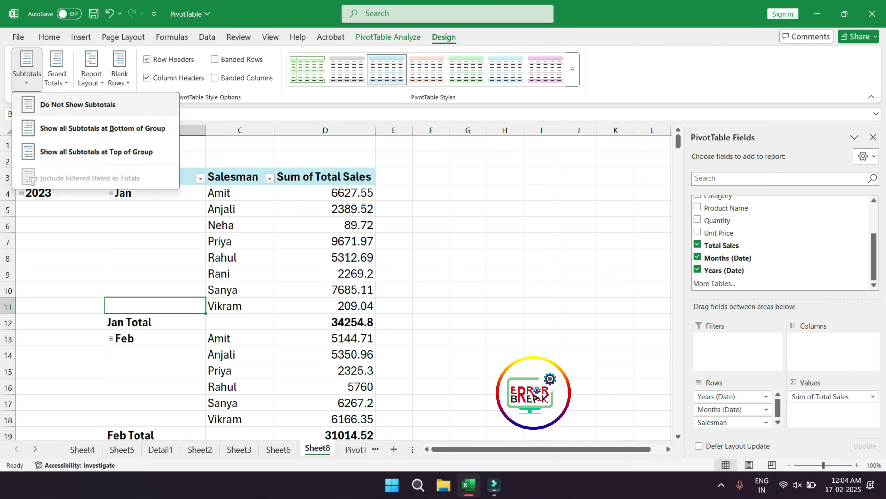
pyautogui.click(77, 105)
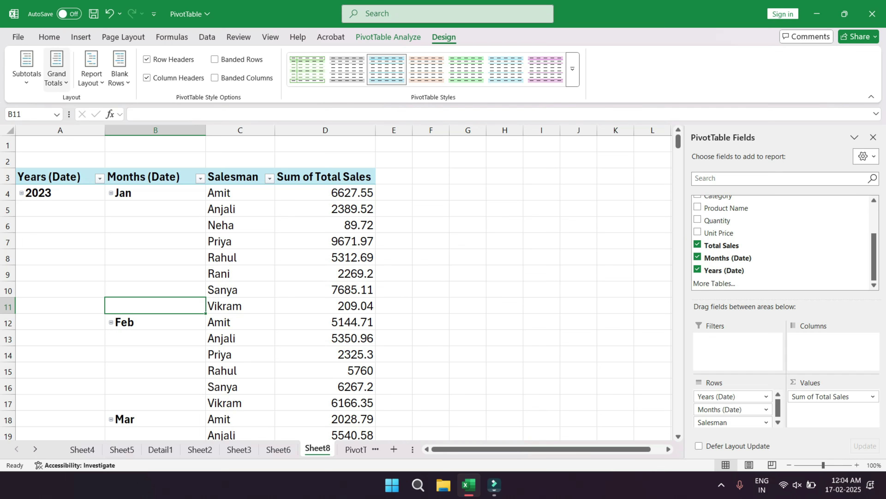
pyautogui.click(26, 68)
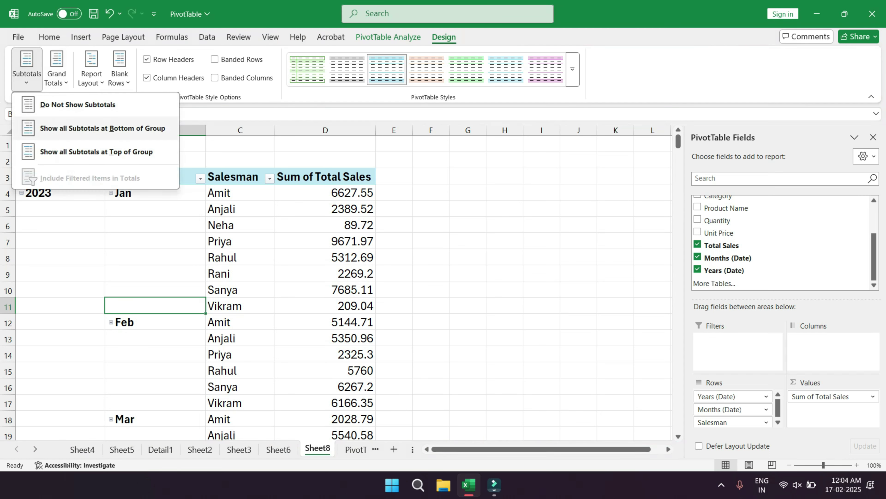
pyautogui.click(85, 129)
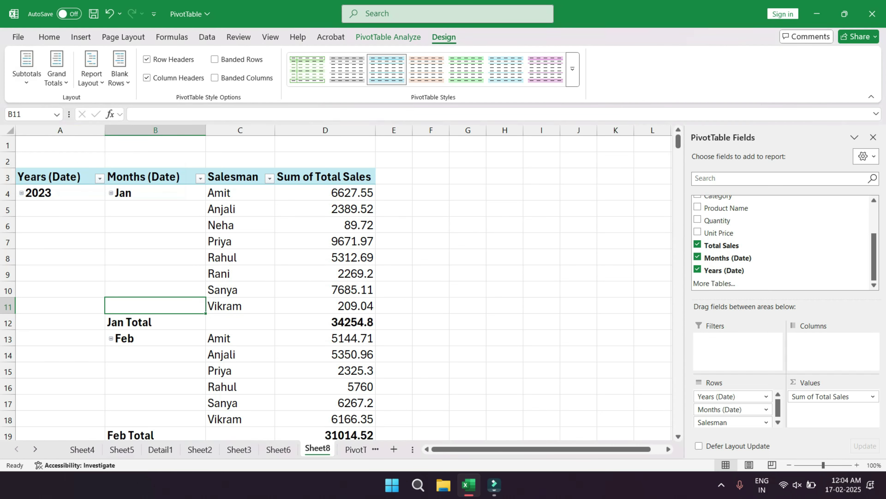
# Apply a green PivotTable style with a dark green header row and shaded year and month columns
pyautogui.click(155, 290)
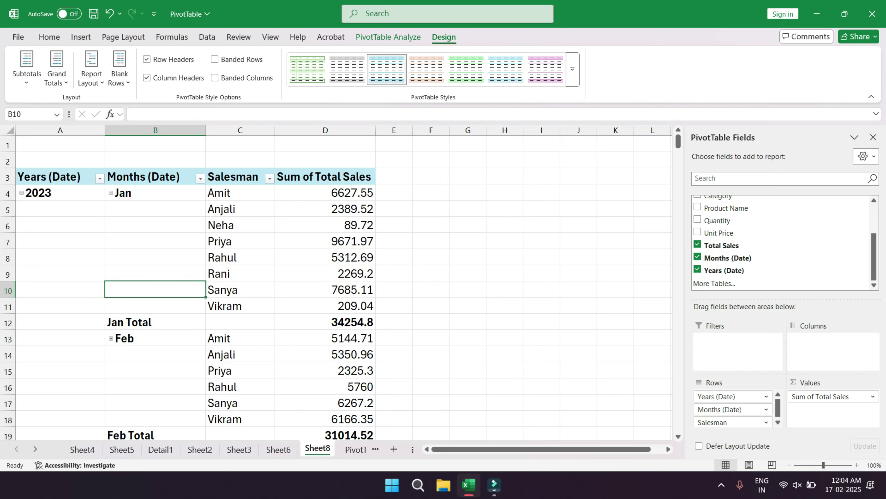
pyautogui.click(572, 68)
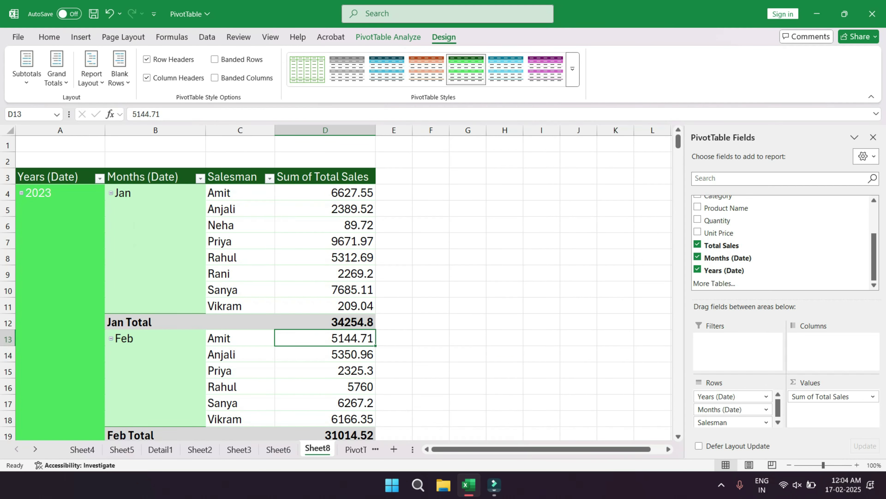
# Examine how the green style formats the year, month and salesman columns and the monthly total rows
pyautogui.click(60, 209)
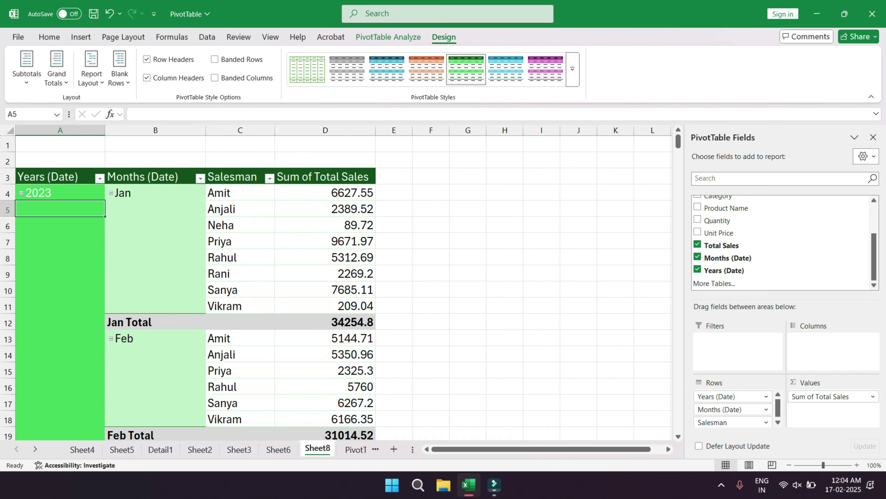
pyautogui.moveTo(60, 177); pyautogui.dragTo(60, 258)
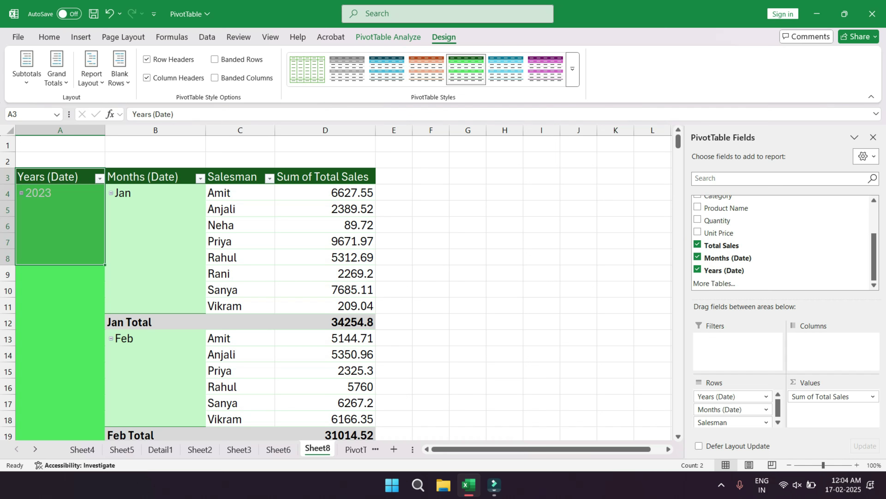
pyautogui.moveTo(155, 177); pyautogui.dragTo(155, 257)
pyautogui.moveTo(234, 177); pyautogui.dragTo(235, 241)
pyautogui.click(155, 274)
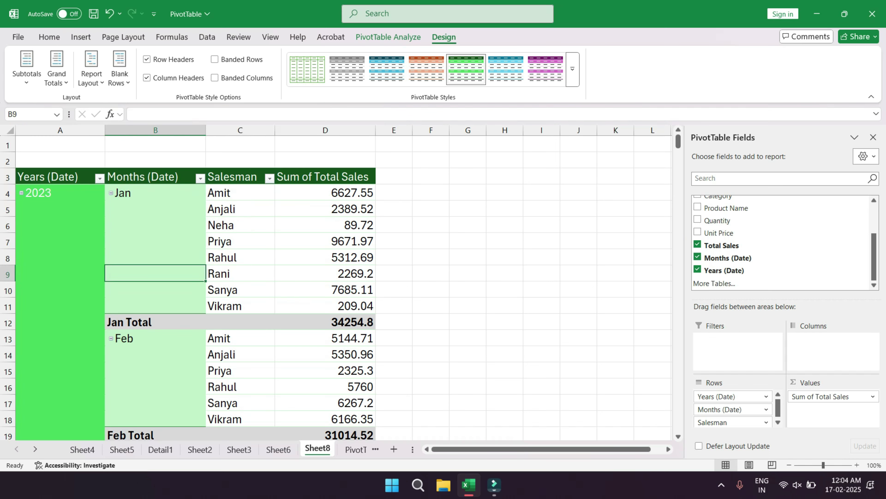
pyautogui.click(108, 322)
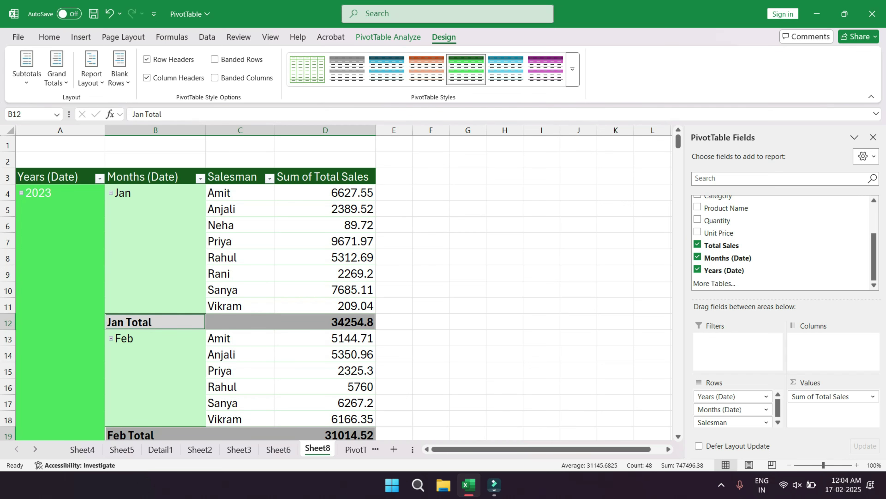
pyautogui.click(156, 289)
pyautogui.scroll(-1, 125, 281)
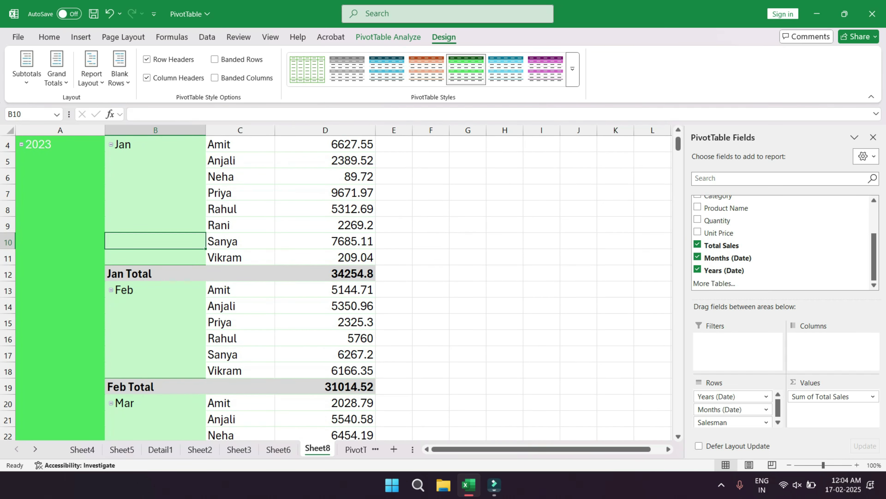
pyautogui.scroll(1, 156, 281)
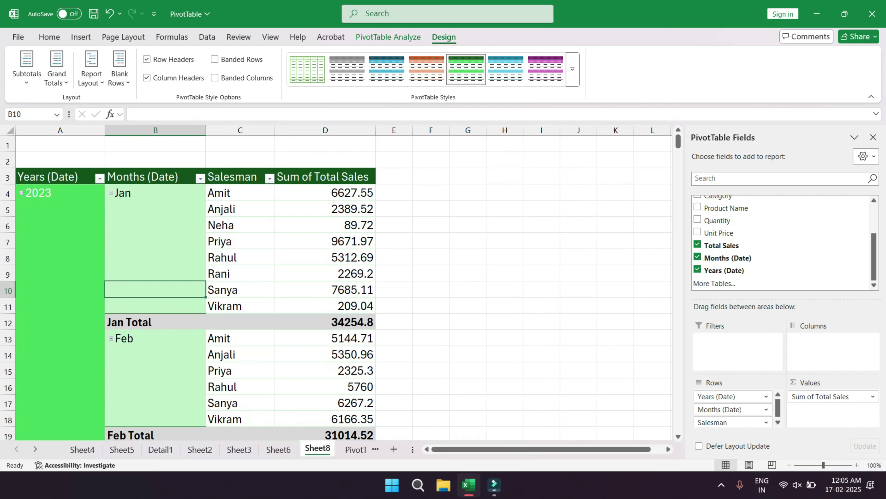
# Collapse the January 2023 group and expand it again to show its salesmen
pyautogui.click(111, 193)
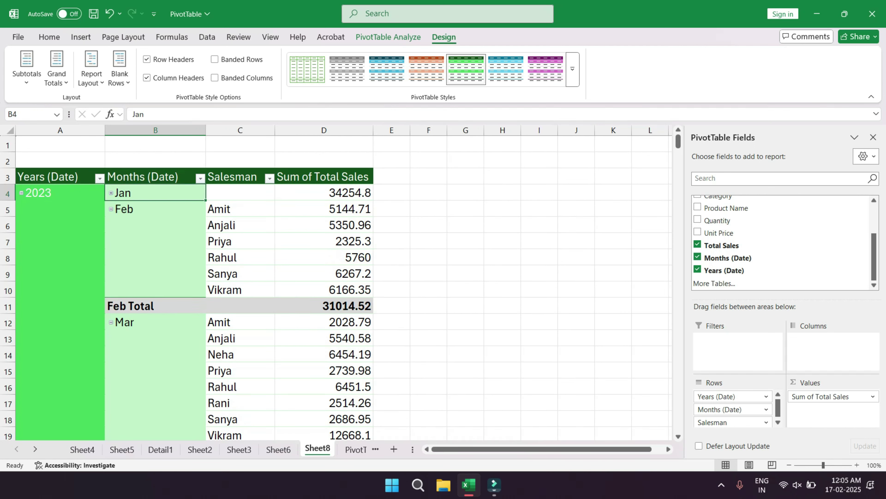
pyautogui.click(111, 193)
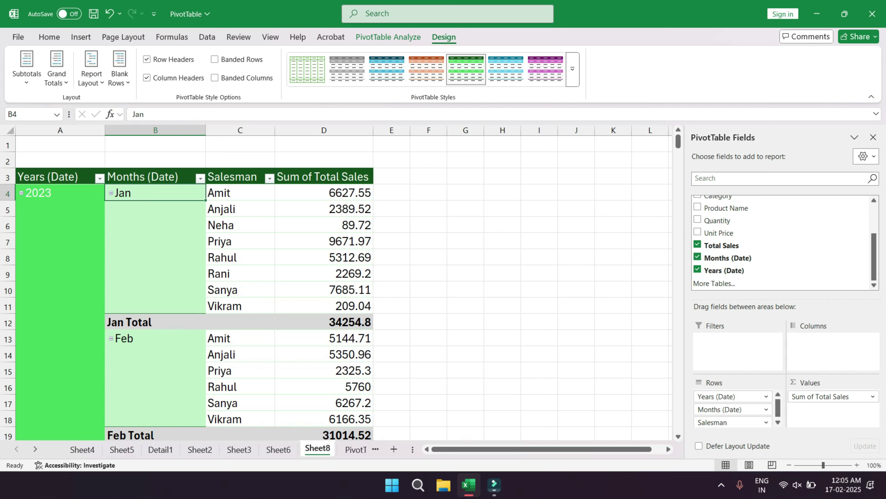
pyautogui.click(208, 225)
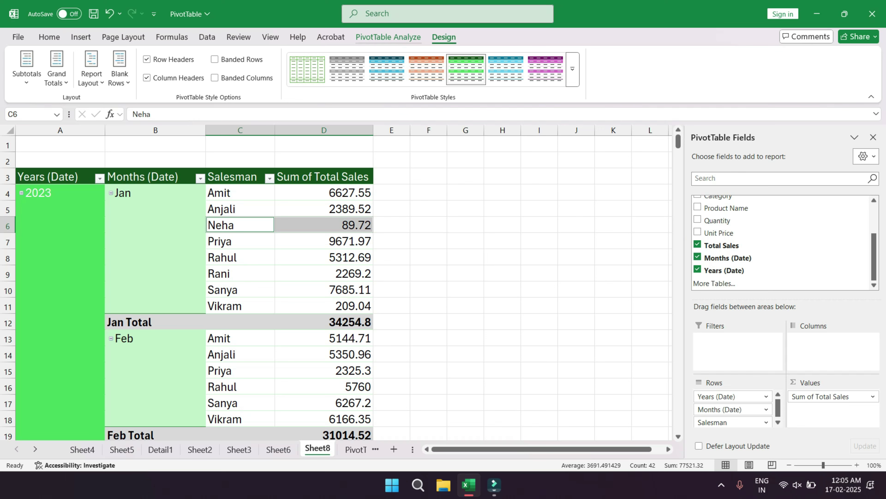
# Hide the PivotTable's expand/collapse buttons and show them again
pyautogui.click(388, 36)
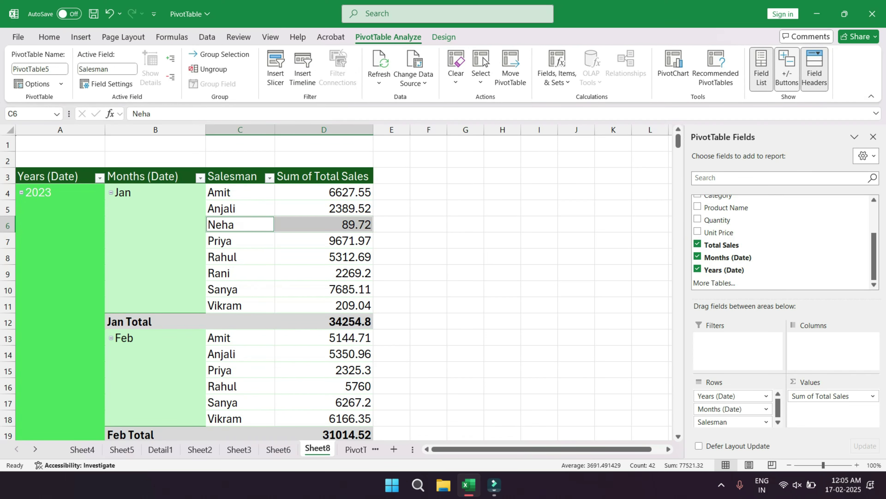
pyautogui.click(787, 66)
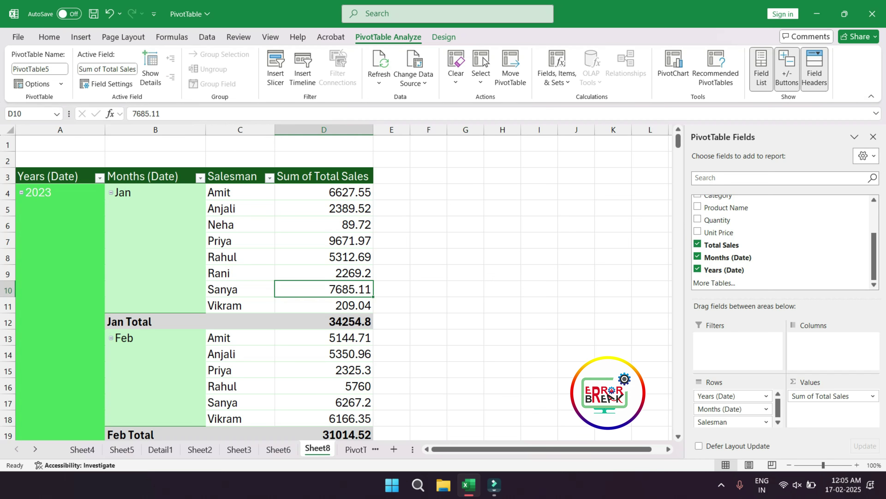
pyautogui.click(787, 66)
pyautogui.click(787, 66)
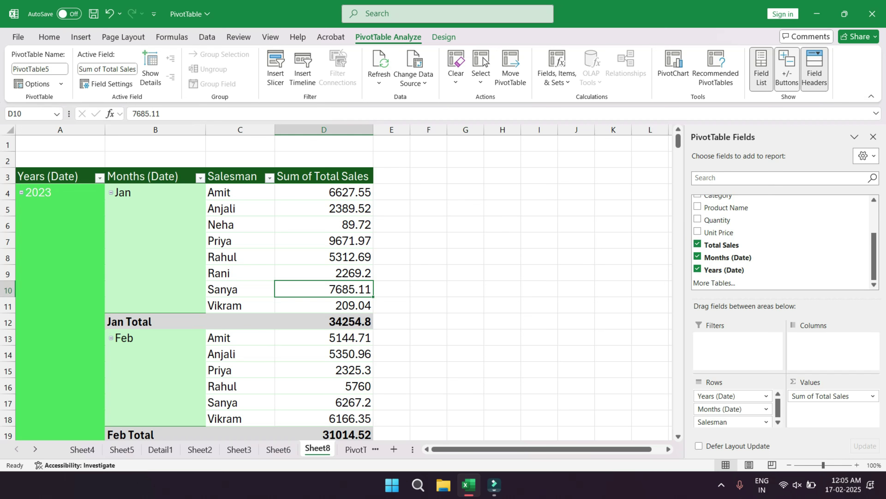
pyautogui.click(787, 66)
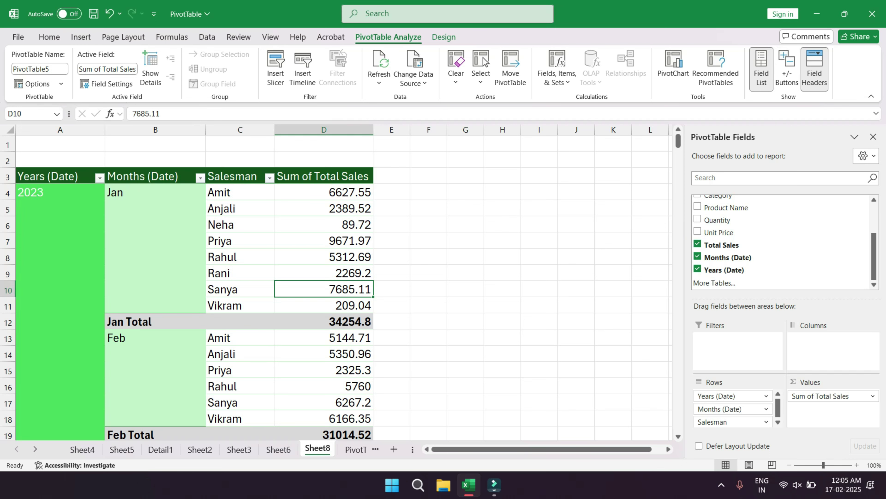
pyautogui.click(787, 66)
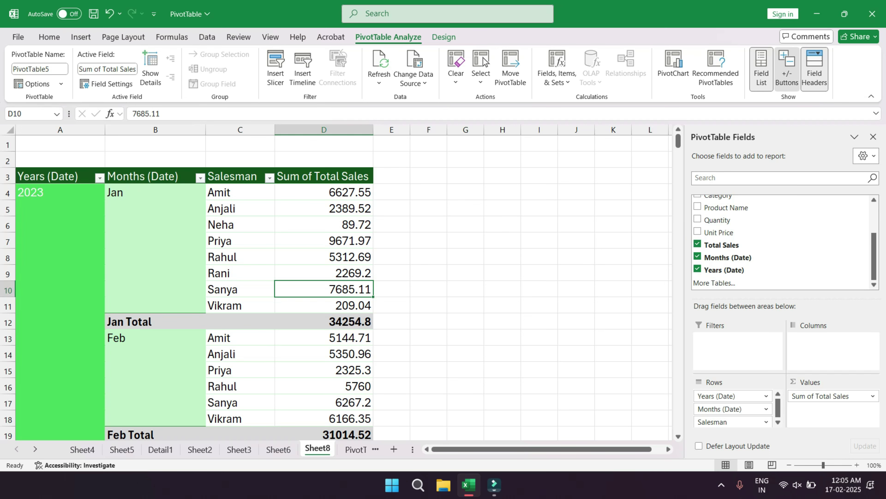
# Examine the 2023 total row and the start of the 2024 group in the PivotTable
pyautogui.scroll(-20, 194, 286)
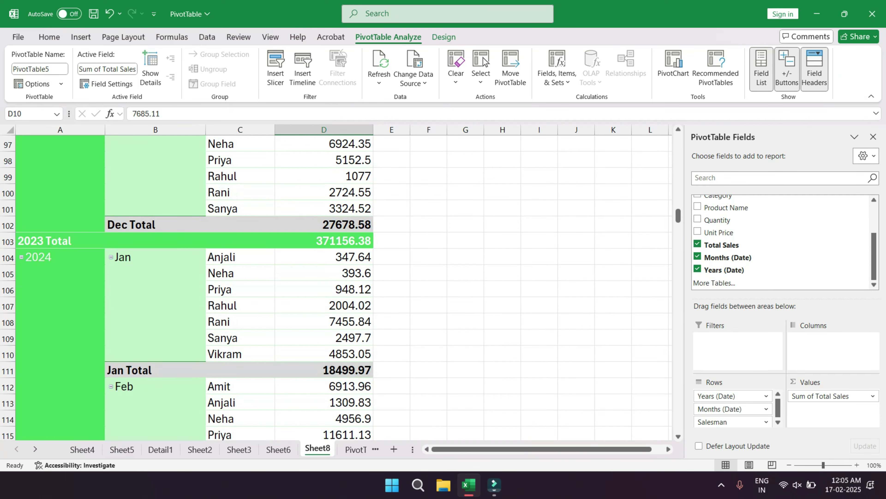
pyautogui.click(18, 240)
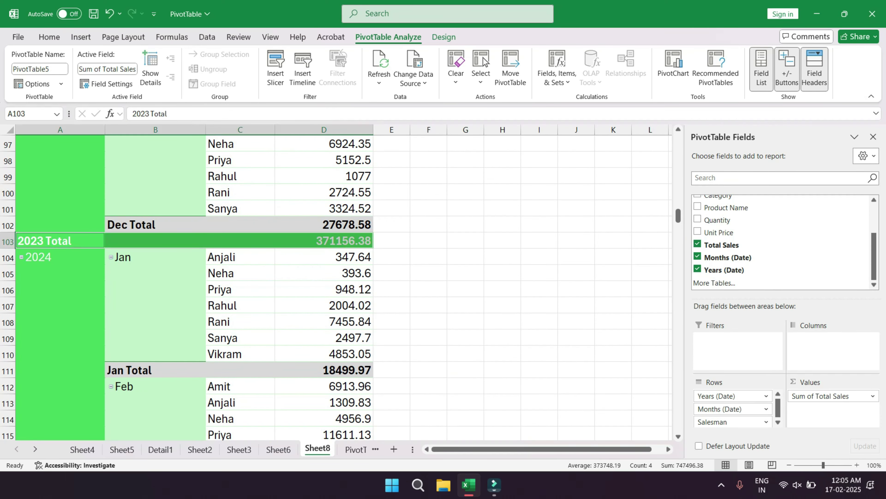
pyautogui.click(37, 257)
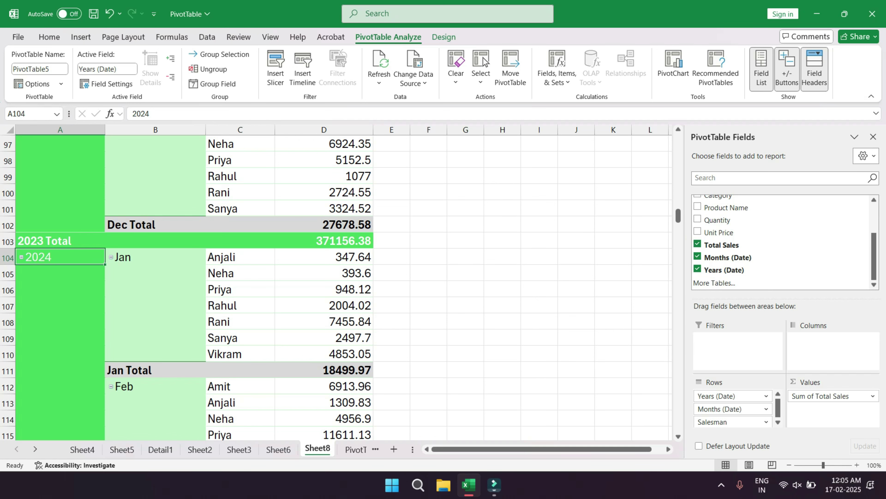
# Hide the expand/collapse buttons beside the year and month labels in the PivotTable
pyautogui.click(787, 69)
pyautogui.click(155, 193)
# Examine the 2024 total and Grand Total rows at the end of the PivotTable, then return to the first months of 2023
pyautogui.scroll(-20, 155, 193)
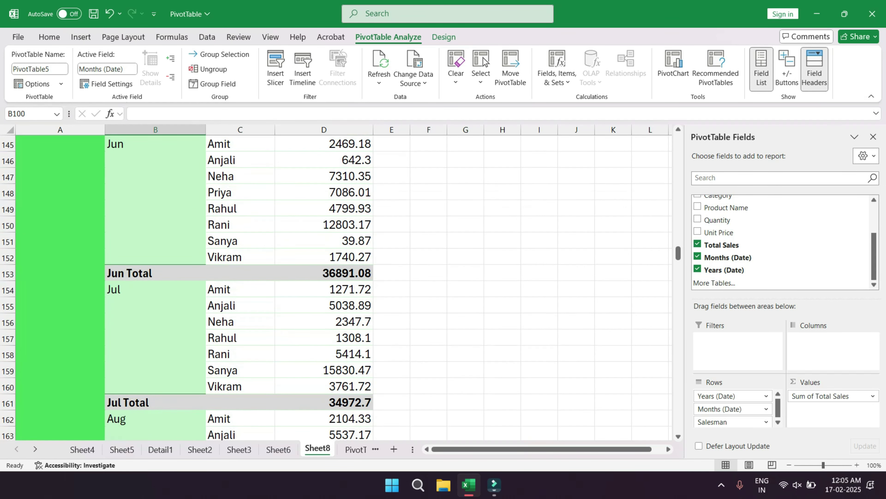
pyautogui.scroll(-10, 195, 233)
pyautogui.scroll(4, 194, 232)
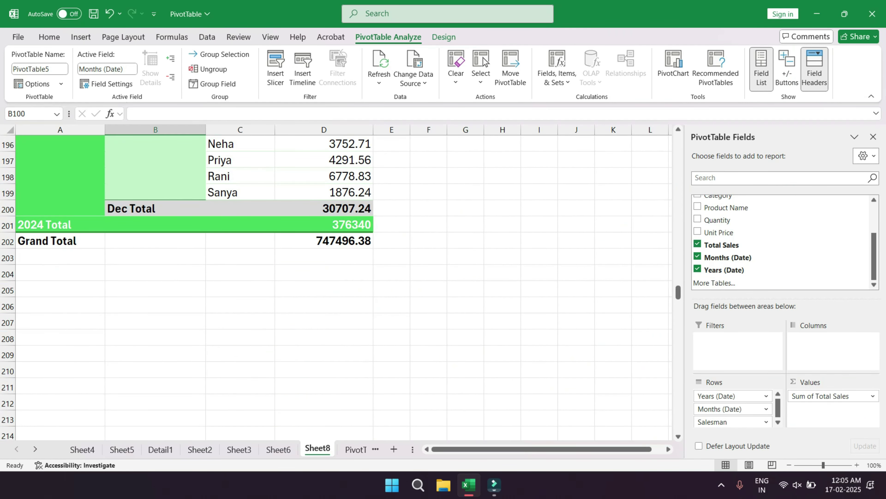
pyautogui.moveTo(60, 226); pyautogui.dragTo(324, 226)
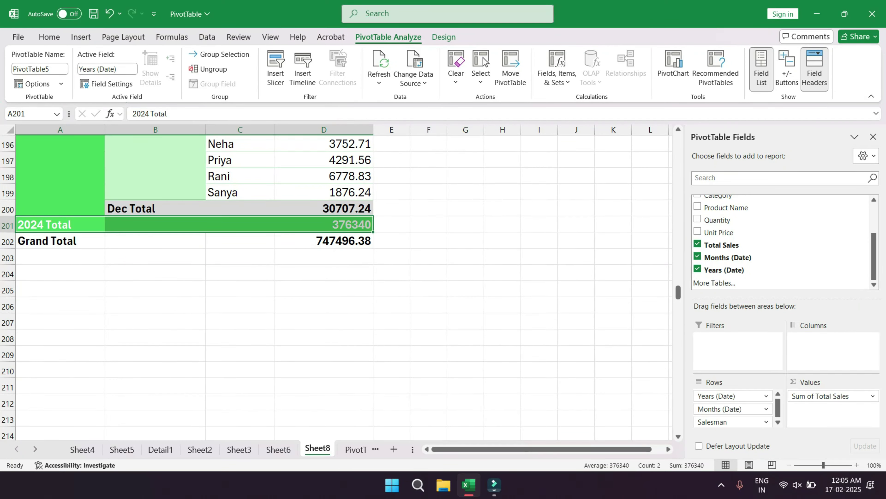
pyautogui.click(324, 241)
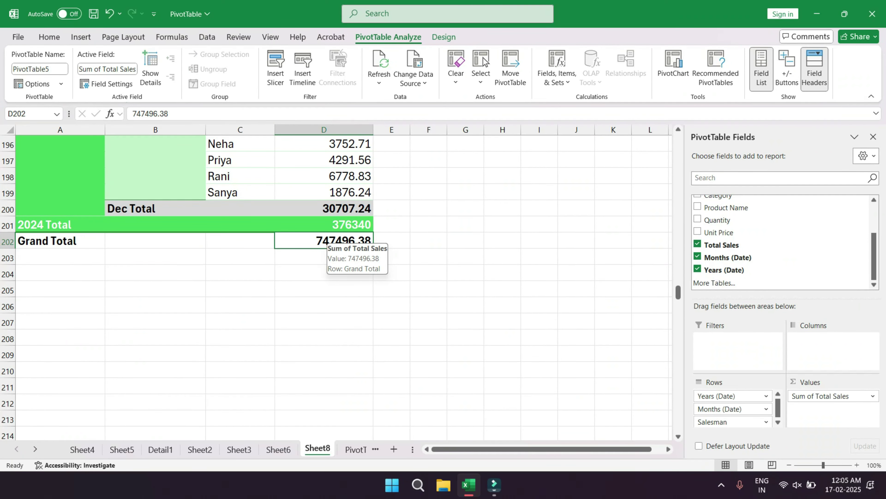
pyautogui.scroll(20, 325, 241)
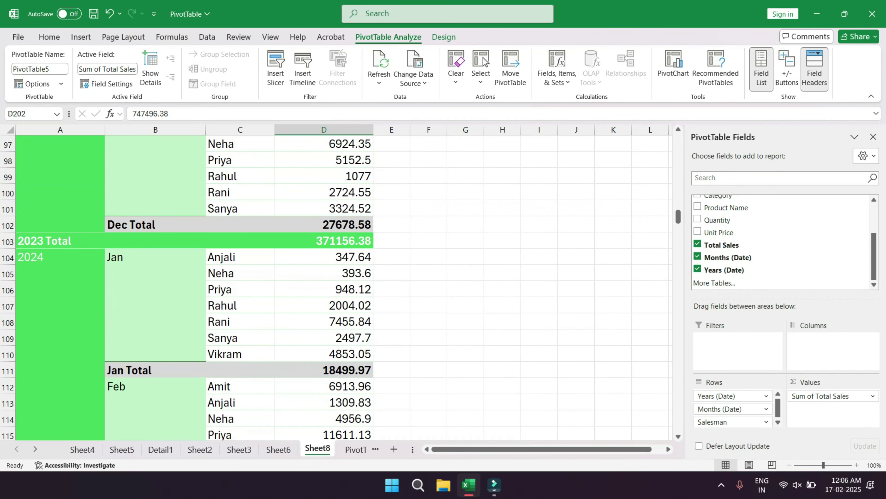
pyautogui.scroll(20, 324, 241)
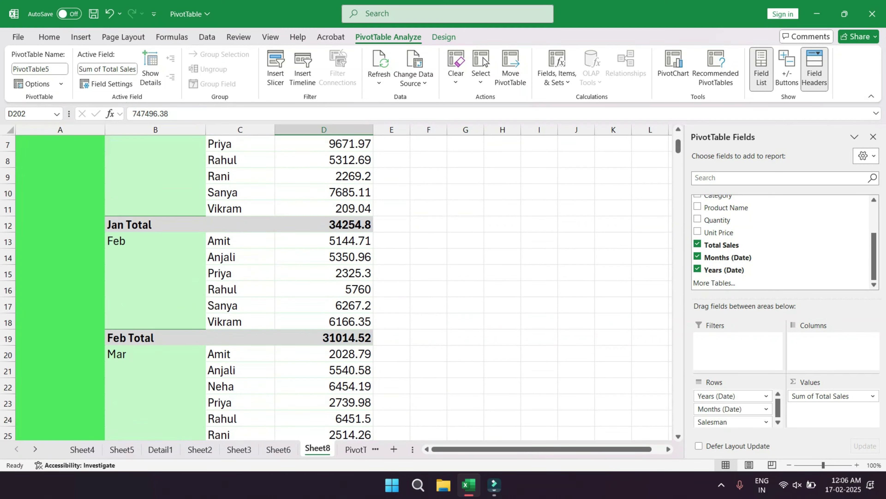